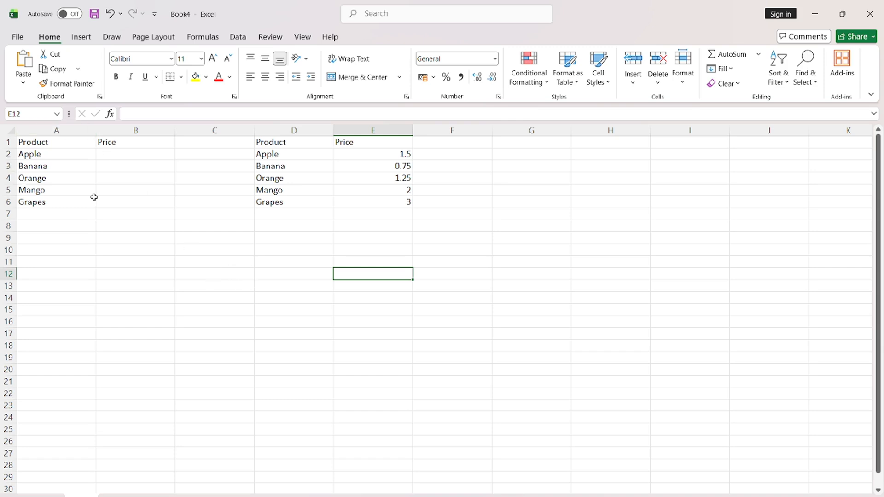
Step: Examine the product names in cells A2 to A6 of the list whose Price column needs filling
{"action": "left_click", "coordinate": [67, 155]}
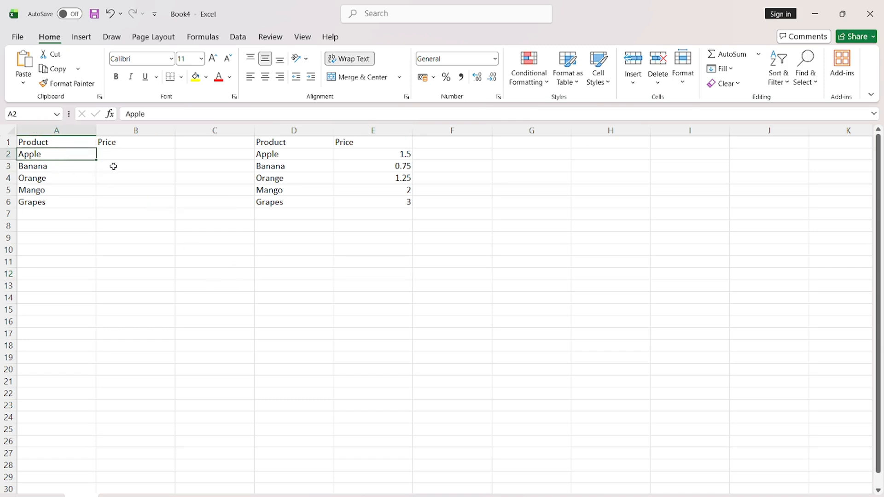
{"action": "left_click", "coordinate": [49, 167]}
{"action": "left_click", "coordinate": [48, 180]}
{"action": "left_click", "coordinate": [48, 191]}
{"action": "left_click", "coordinate": [48, 202]}
{"action": "left_click", "coordinate": [64, 157]}
{"action": "left_click", "coordinate": [60, 180]}
{"action": "left_click", "coordinate": [57, 191]}
{"action": "left_click", "coordinate": [68, 176]}
{"action": "left_click", "coordinate": [70, 161]}
{"action": "left_click", "coordinate": [62, 182]}
{"action": "left_click", "coordinate": [65, 190]}
{"action": "left_click", "coordinate": [77, 163]}
{"action": "left_click", "coordinate": [66, 180]}
{"action": "left_click", "coordinate": [66, 192]}
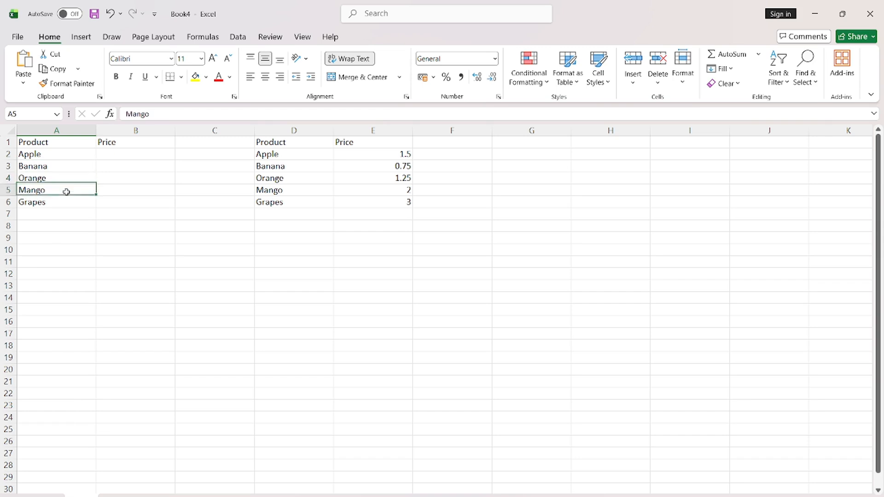
{"action": "left_click", "coordinate": [64, 156]}
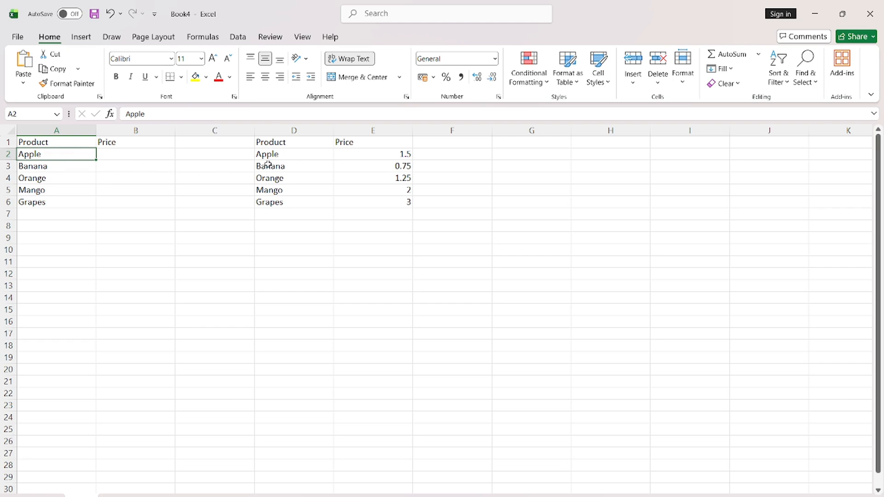
Step: Examine the lookup table in D2:E6, matching each product name with its price
{"action": "left_click", "coordinate": [289, 155]}
{"action": "left_click", "coordinate": [287, 177]}
{"action": "left_click", "coordinate": [286, 191]}
{"action": "left_click", "coordinate": [289, 170]}
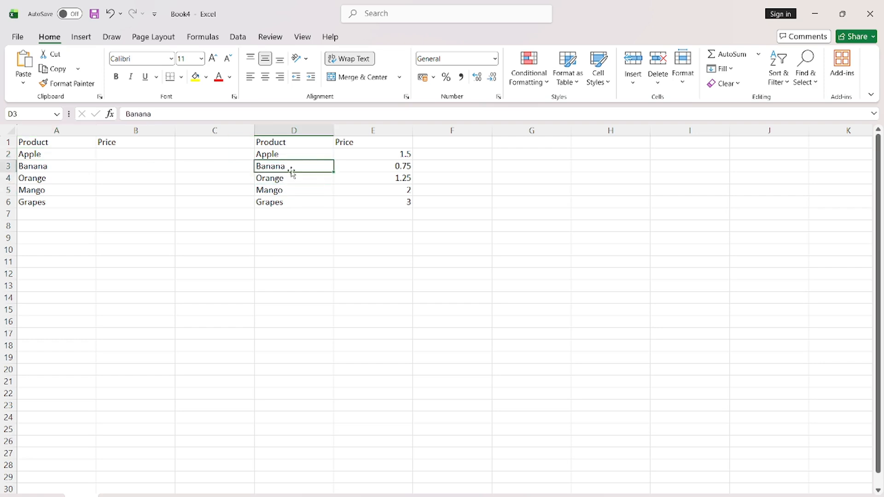
{"action": "left_click", "coordinate": [365, 168]}
{"action": "left_click", "coordinate": [361, 187]}
{"action": "left_click", "coordinate": [303, 178]}
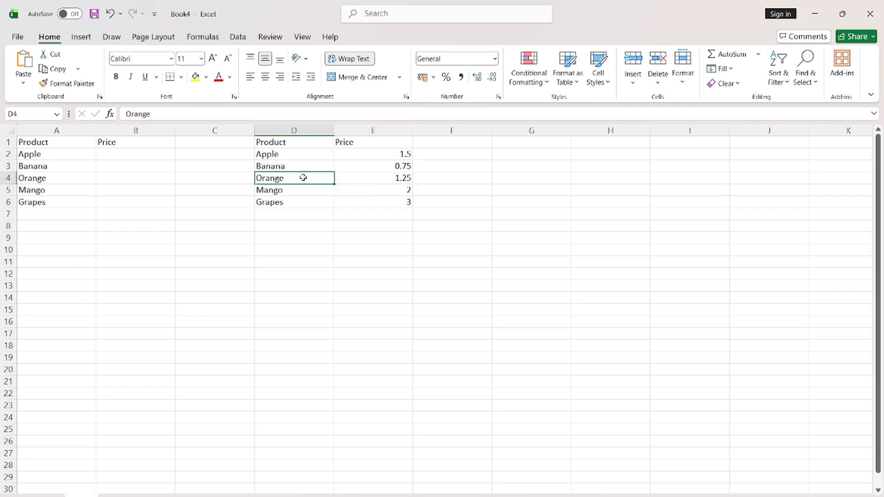
{"action": "left_click", "coordinate": [310, 166]}
{"action": "left_click", "coordinate": [304, 187]}
{"action": "left_click", "coordinate": [312, 165]}
{"action": "left_click", "coordinate": [358, 156]}
{"action": "left_click", "coordinate": [351, 177]}
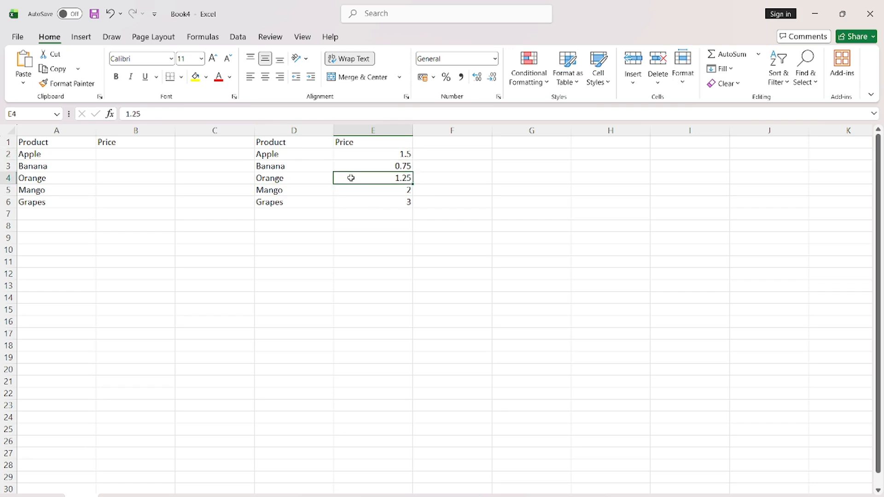
{"action": "left_click", "coordinate": [314, 190]}
{"action": "left_click", "coordinate": [337, 193]}
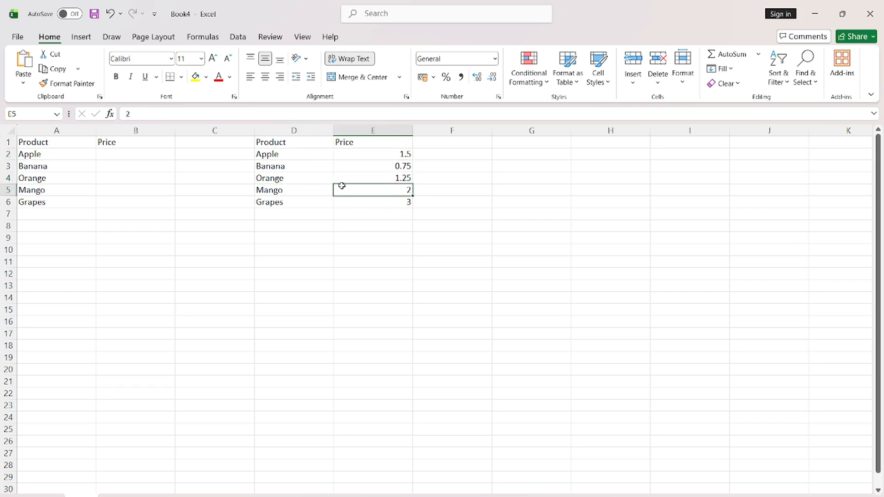
{"action": "left_click", "coordinate": [313, 175]}
{"action": "left_click", "coordinate": [341, 167]}
{"action": "left_click", "coordinate": [321, 165]}
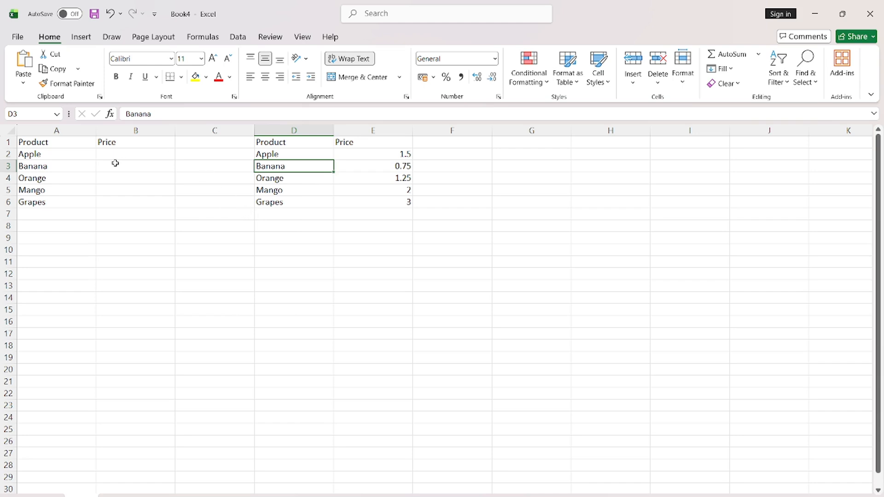
Step: Undo the last change to restore =VLOOKUP(A2,D2:E6,2,FALSE) in cell B2, and review the formula's arguments
{"action": "left_click", "coordinate": [133, 161]}
{"action": "left_click", "coordinate": [136, 153]}
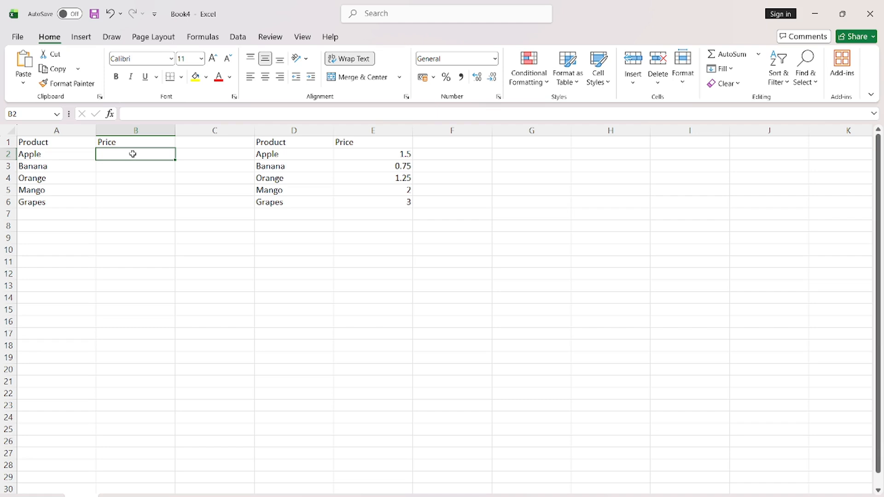
{"action": "key", "text": "ctrl+z"}
{"action": "key", "text": "ctrl+g"}
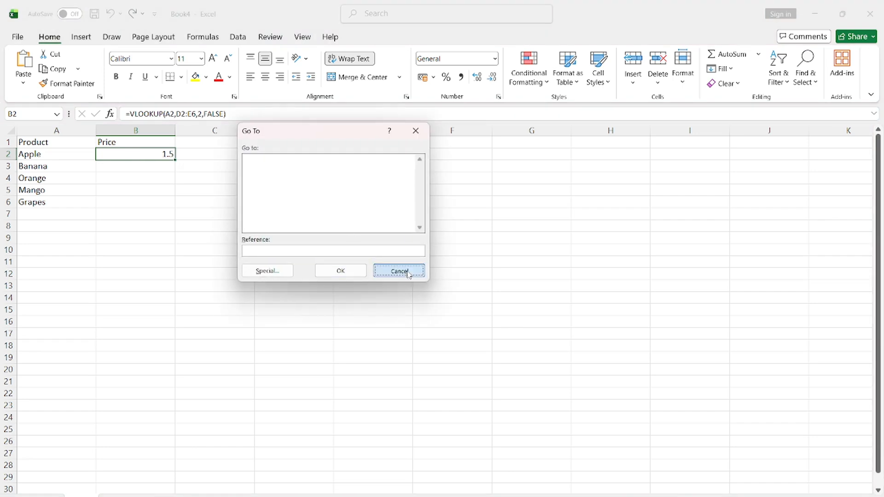
{"action": "left_click", "coordinate": [401, 271]}
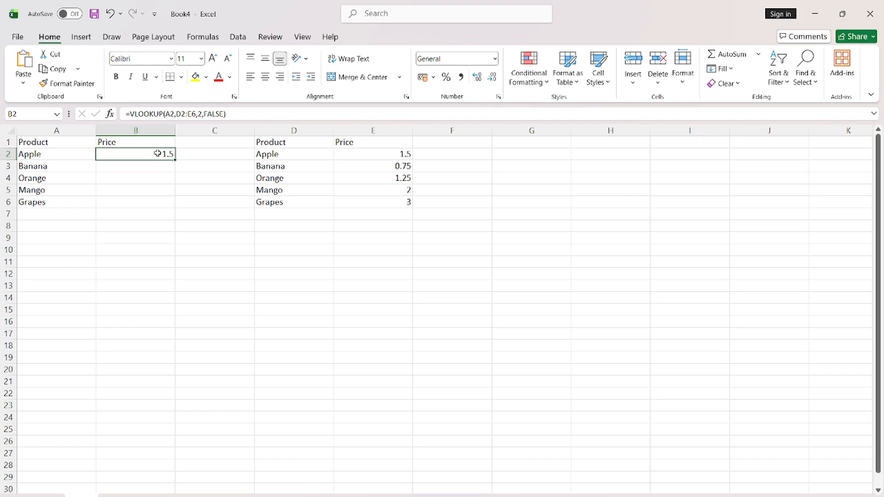
{"action": "double_click", "coordinate": [163, 155]}
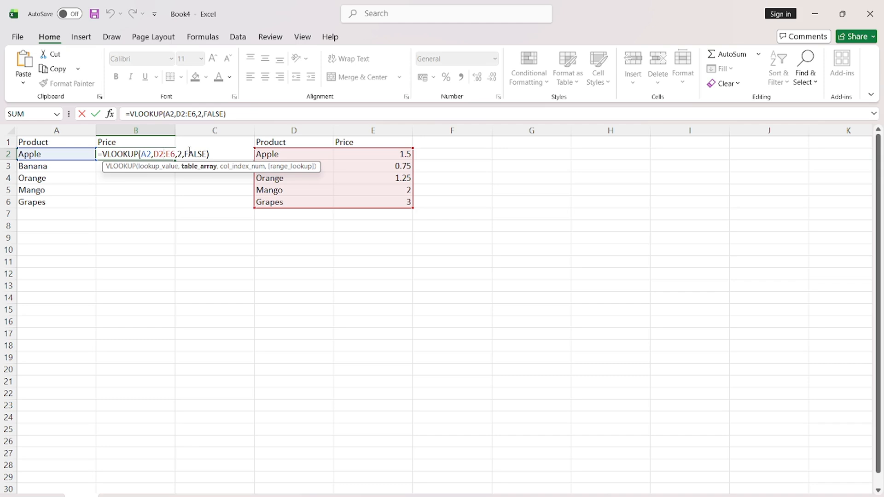
{"action": "key", "text": "Return"}
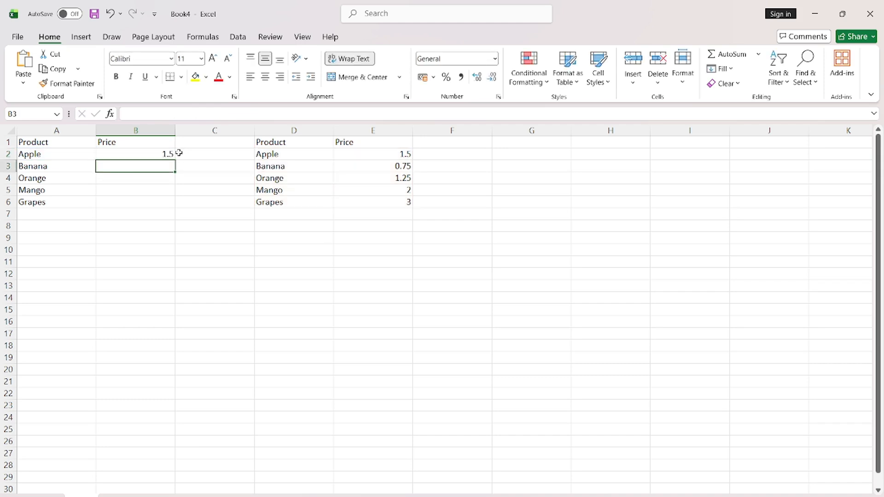
Step: Fill the VLOOKUP formula from B2 down through B6 for the remaining products
{"action": "left_click", "coordinate": [144, 157]}
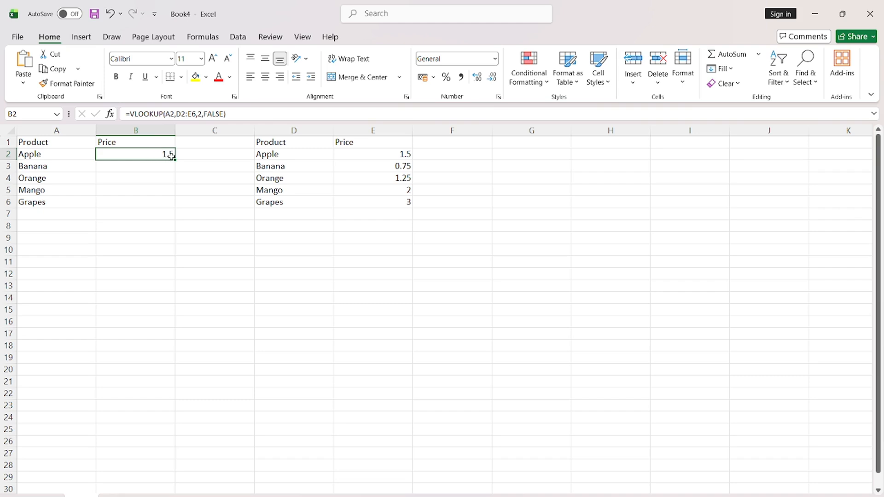
{"action": "left_click_drag", "start_coordinate": [177, 162], "coordinate": [179, 211]}
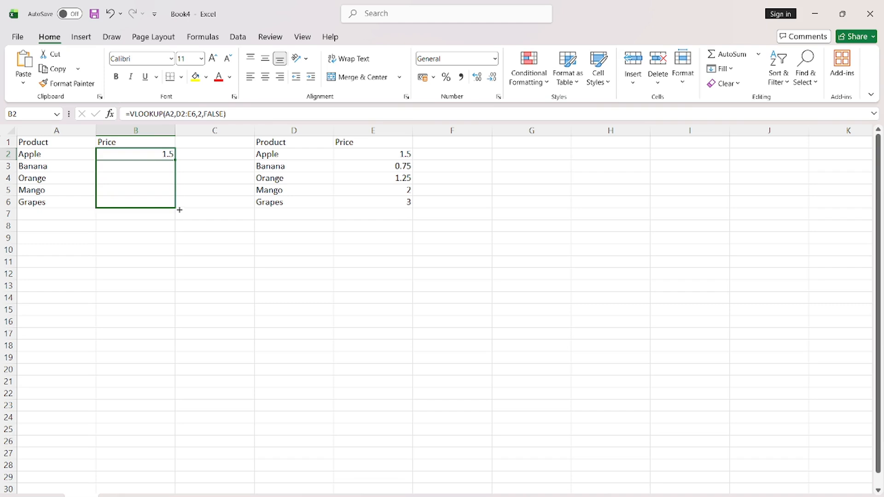
{"action": "left_click_drag", "start_coordinate": [179, 210], "coordinate": [180, 210]}
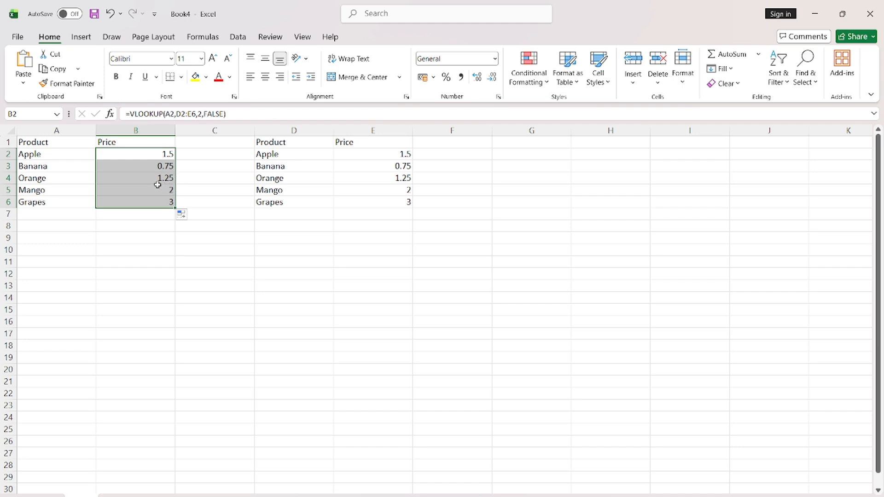
{"action": "left_click", "coordinate": [191, 175]}
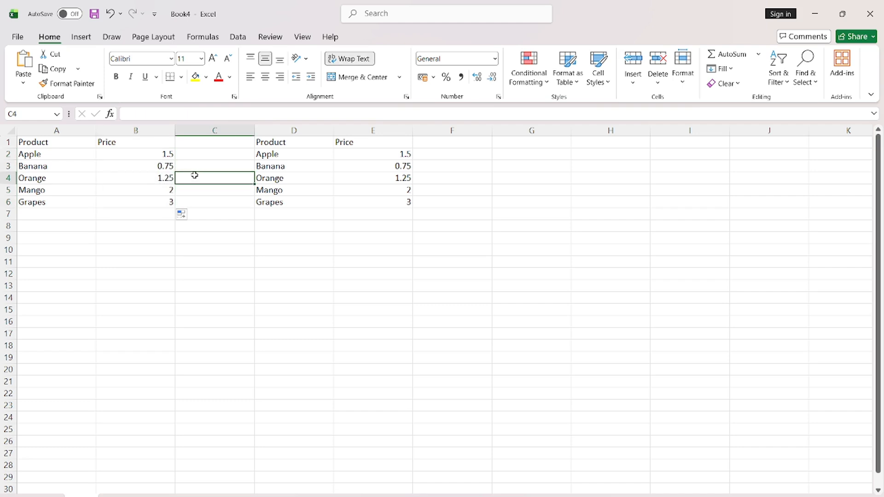